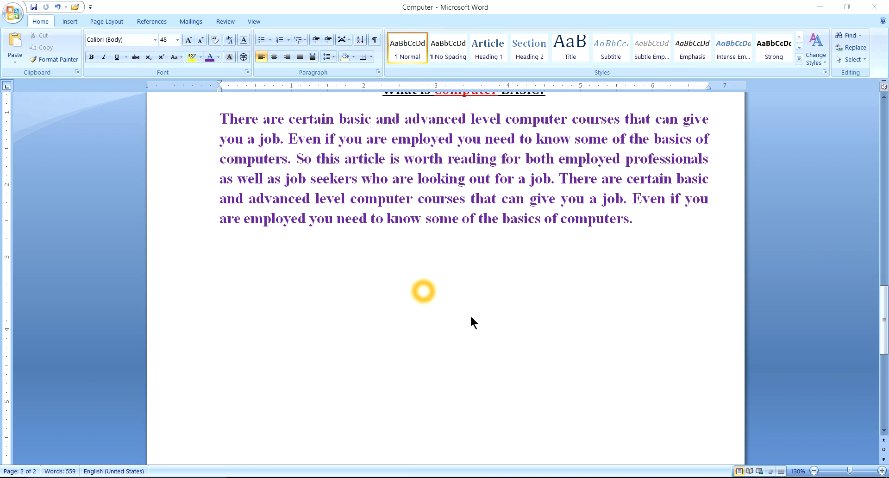
- Browse the Insert and Page Layout tabs, return to Home, and open the Office menu of recent documents
left_click(293, 308)
left_click(69, 22)
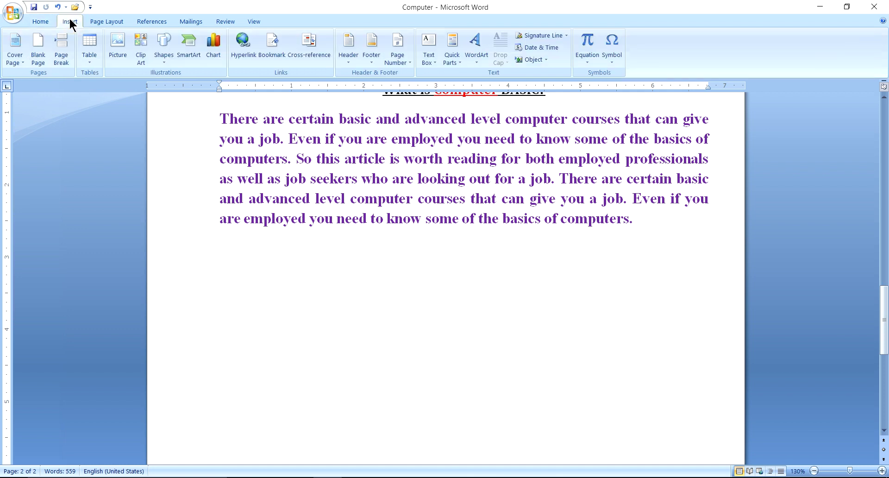
left_click(98, 23)
left_click(115, 27)
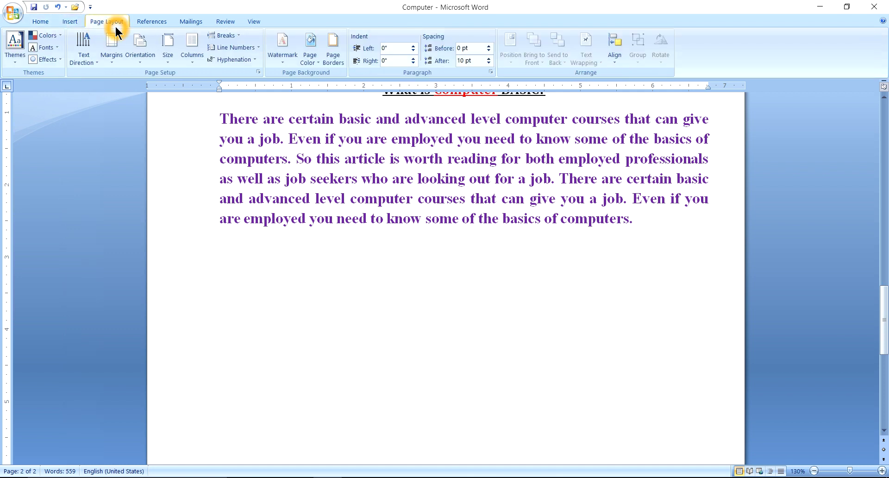
left_click(41, 21)
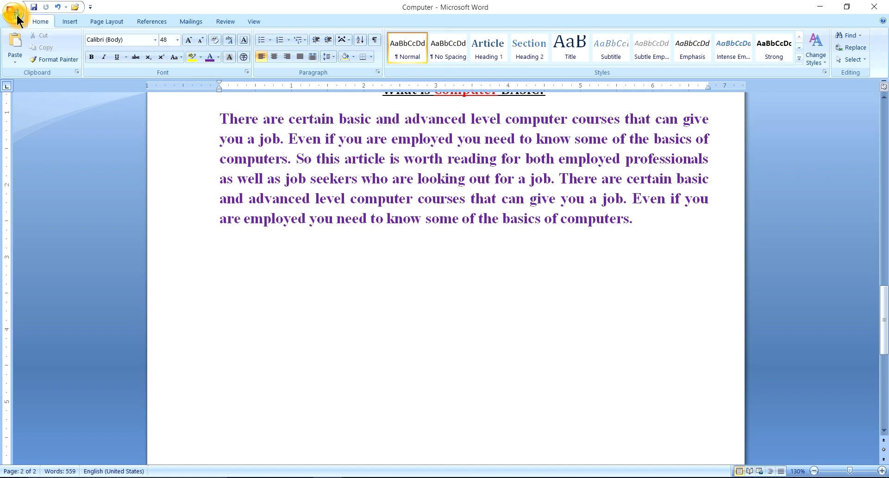
left_click(17, 16)
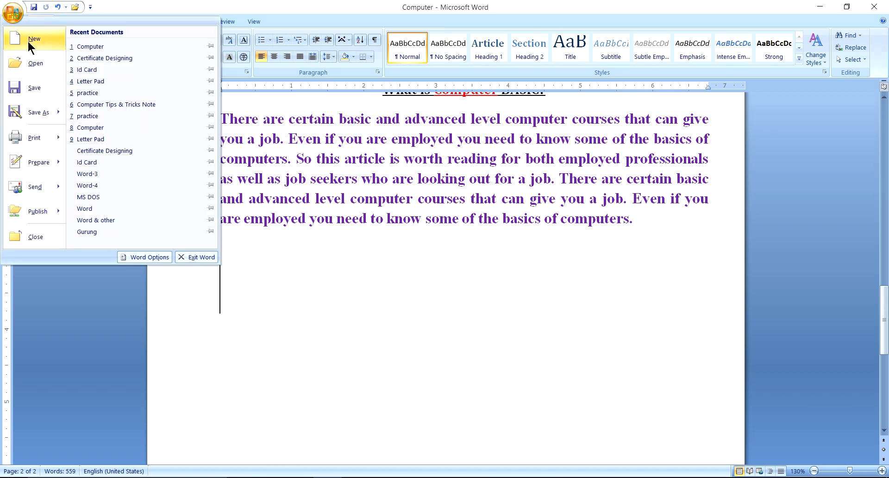
- Review the AutoCorrect Options under Word Options > Proofing, then close both dialogs
left_click(144, 258)
left_click(165, 62)
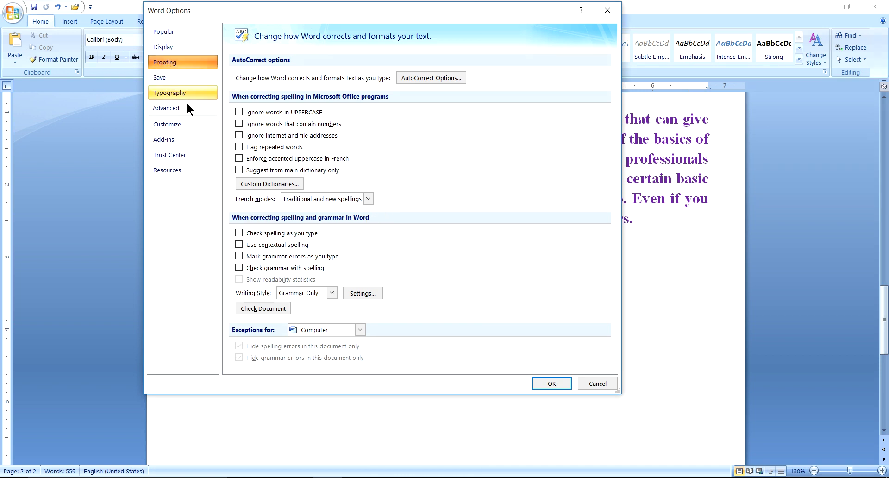
left_click(424, 78)
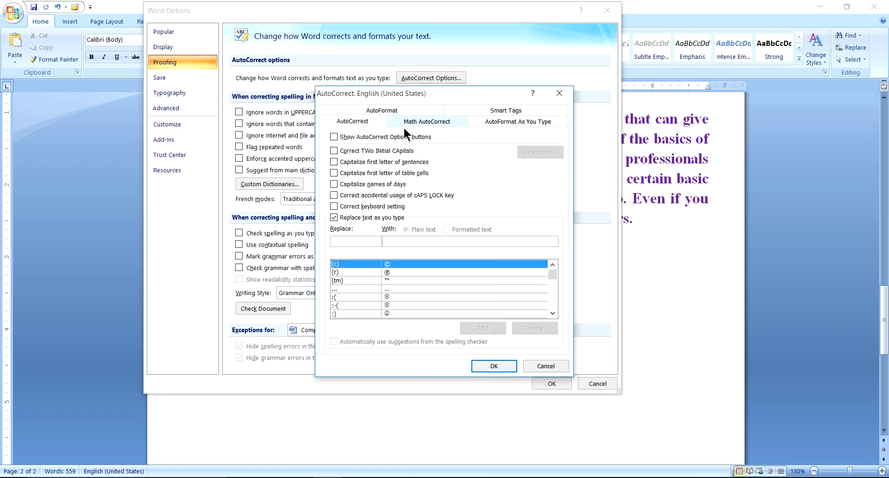
key("Escape")
key("Escape")
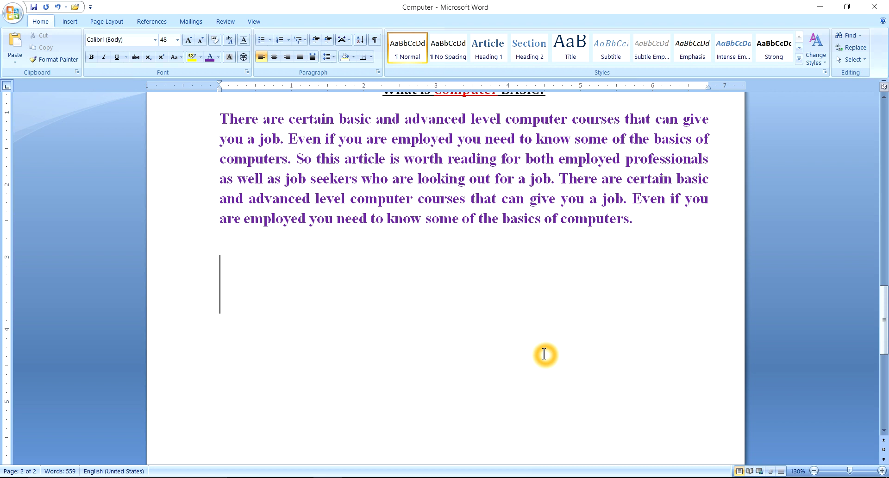
- Type two 48 pt "Time and Tide" lines, the first with curly quotes and the second with straight quotes
type("I")
key("BackSpace")
type("\"Time And")
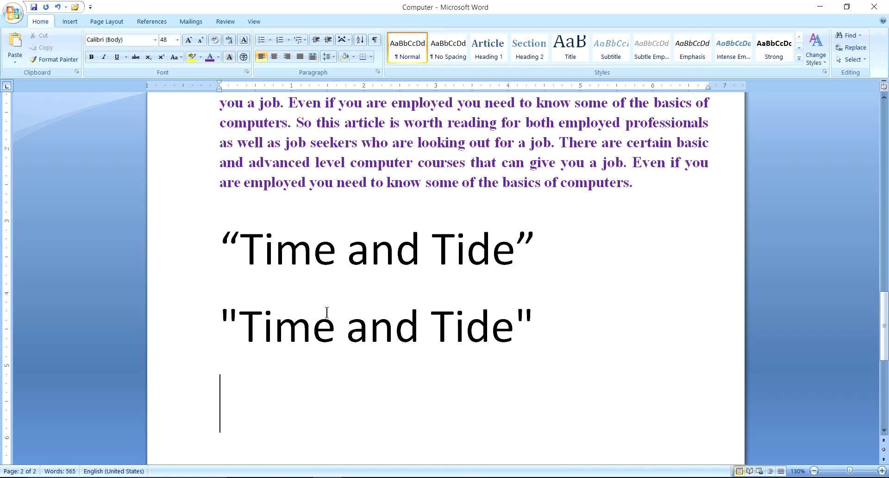
left_click(244, 237)
key("shift+Left")
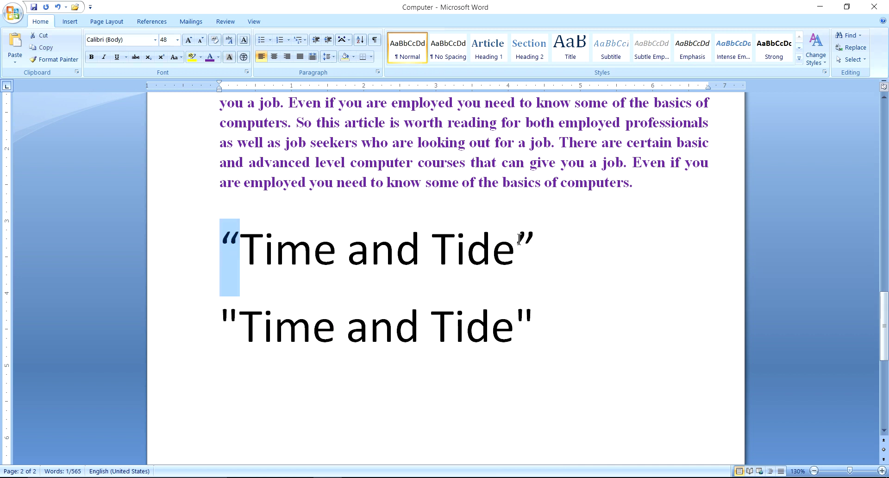
left_click_drag(512, 242, 536, 242)
key("ctrl+End")
left_click(252, 325)
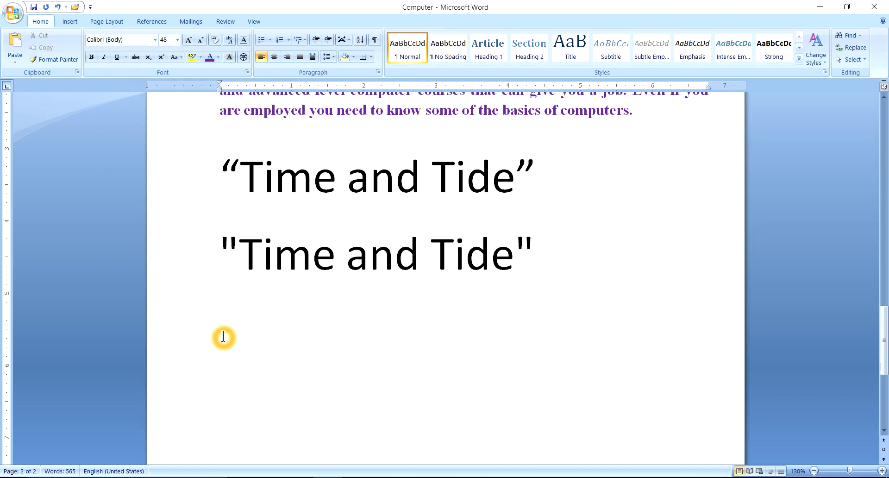
scroll(224, 333, "down", 1)
left_click(123, 38)
- Switch to the Preeti font, type the Nepali text 'd]/f] gf', and show AutoFormat As You Type
type("Preeti")
key("Return")
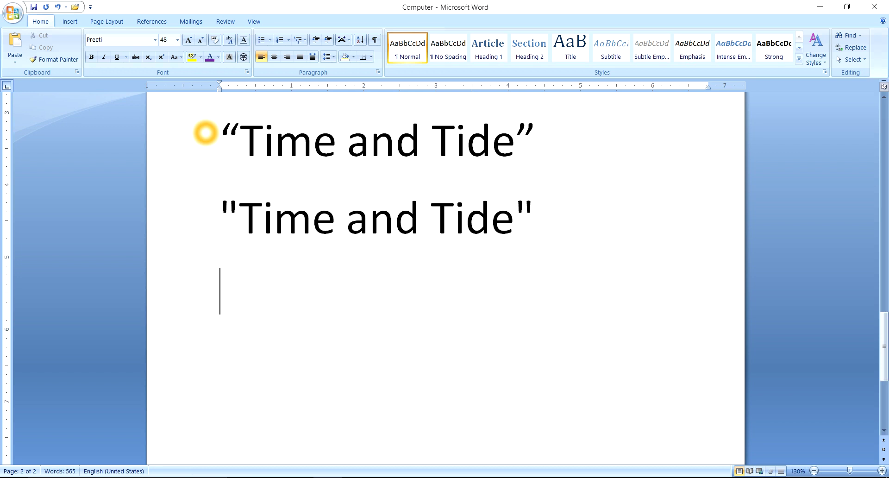
type("d]/f] gf")
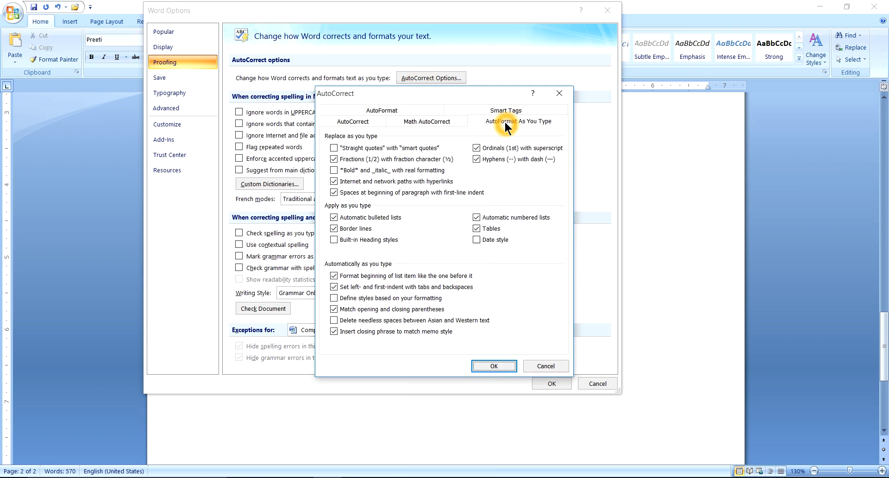
left_click(507, 122)
- Toggle 'Straight quotes with smart quotes' on and back off, confirming both dialogs with OK
left_click(344, 149)
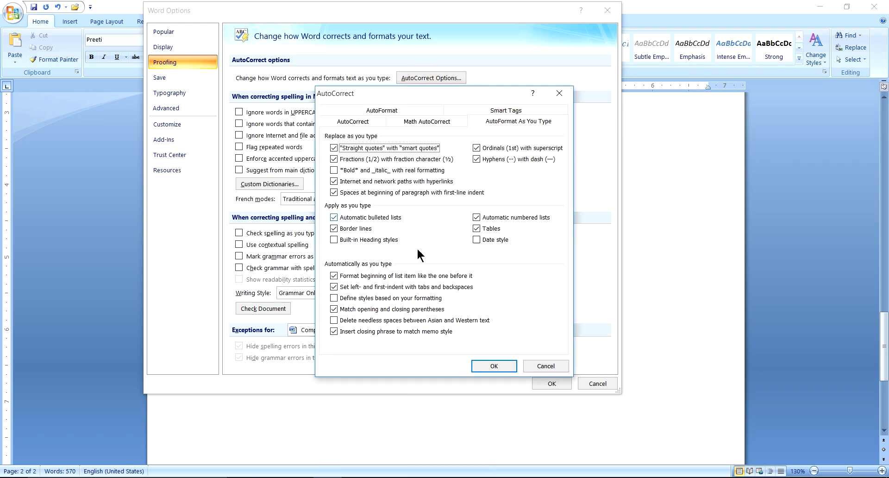
left_click(494, 366)
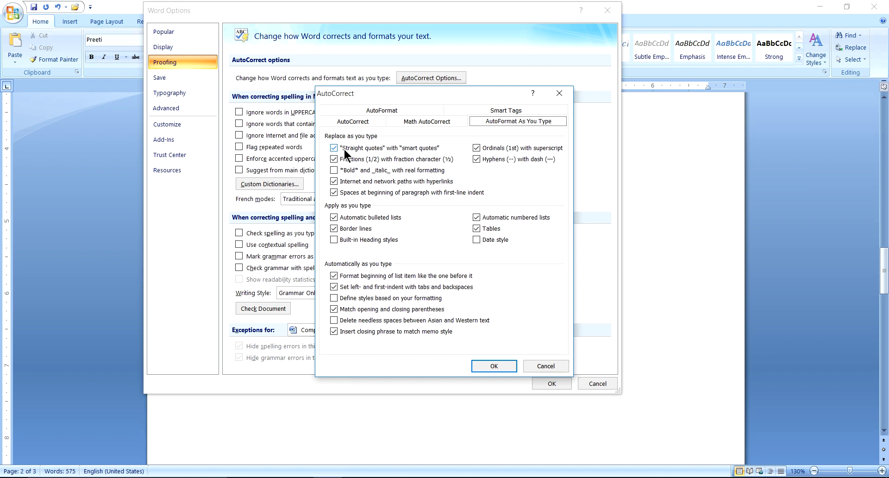
left_click(334, 148)
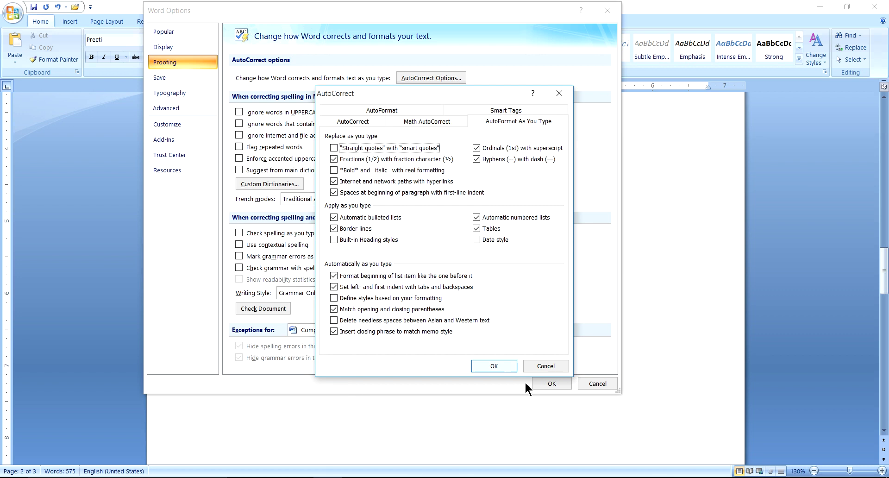
left_click(492, 365)
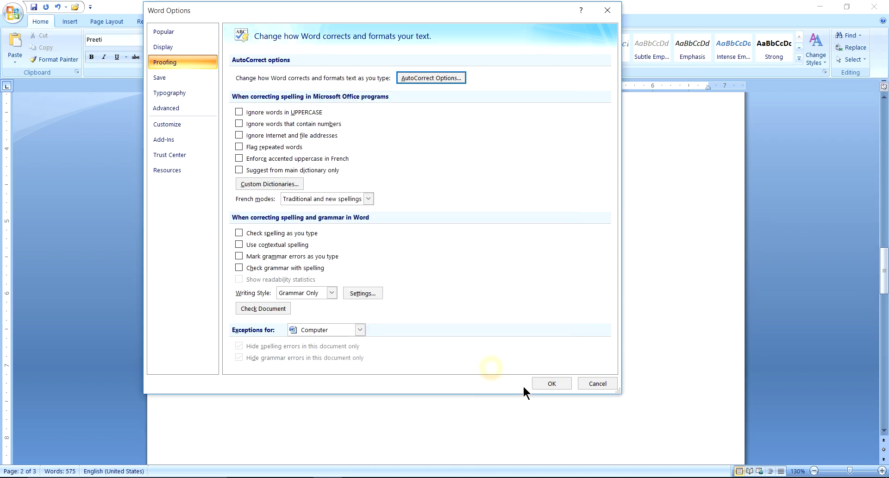
left_click(546, 383)
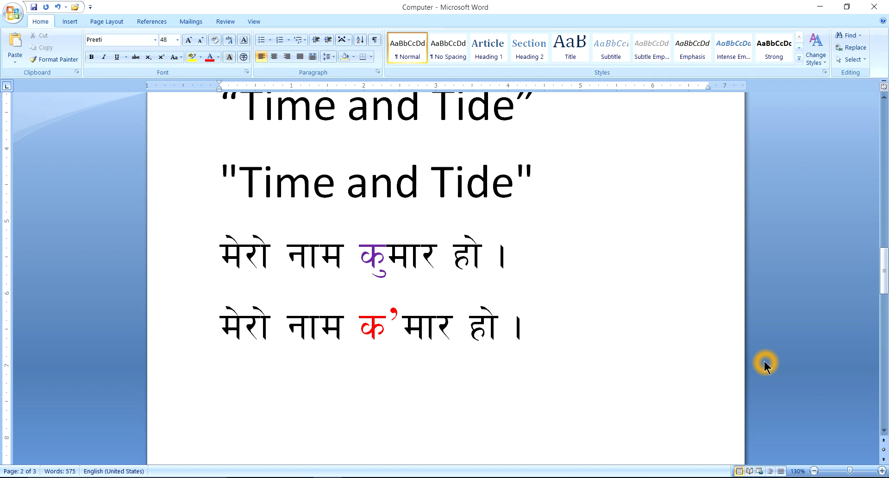
- Type कुमार कुमार (s'df/ s'df/) in Preeti, start a new line, and open the Office menu
type("s'df/ s'")
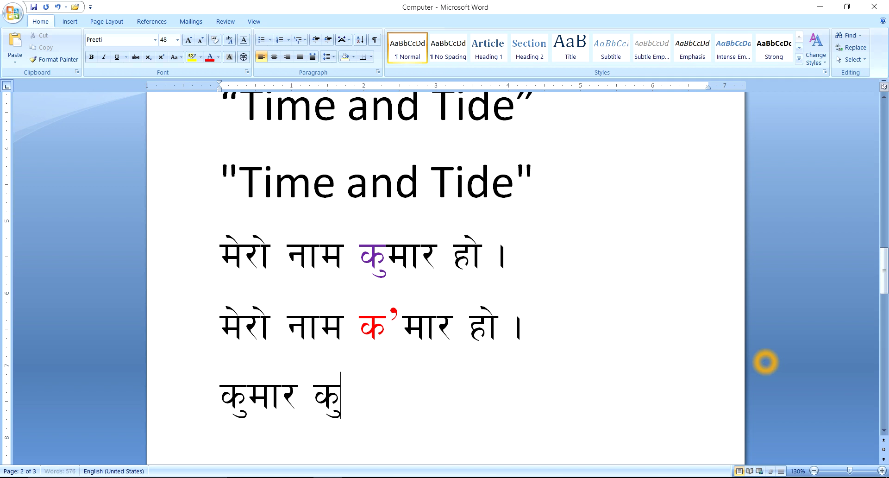
type("df/")
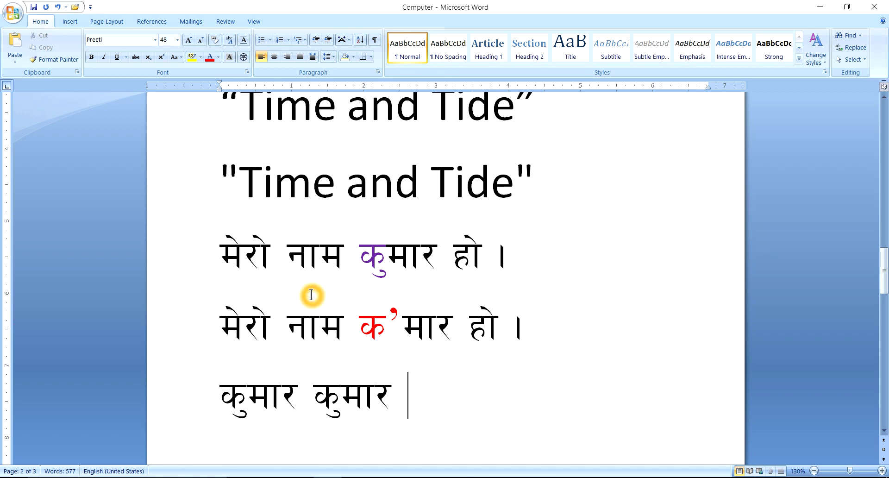
key("Return")
left_click(13, 14)
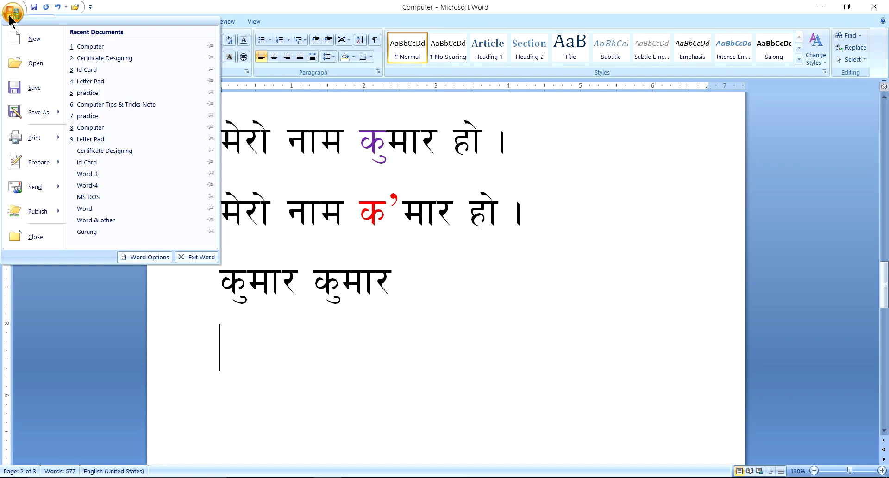
- Go to Word Options > Proofing > AutoCorrect Options and view the AutoFormat As You Type settings
left_click(149, 259)
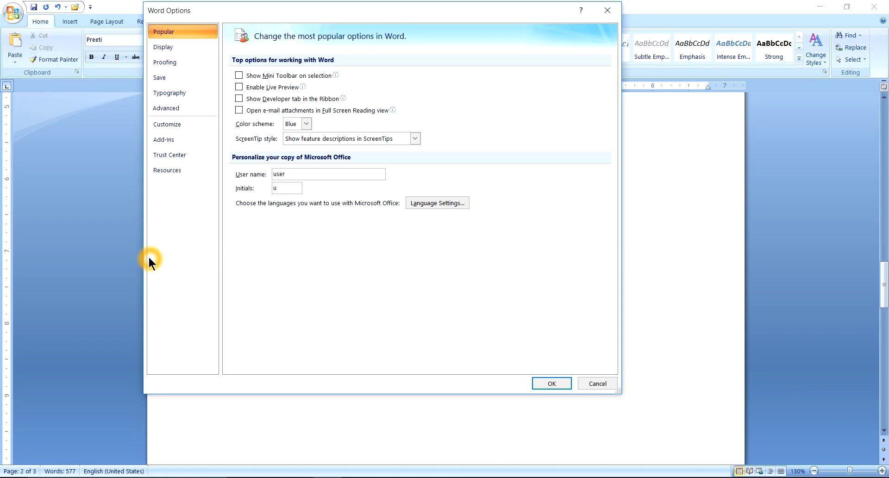
left_click(177, 64)
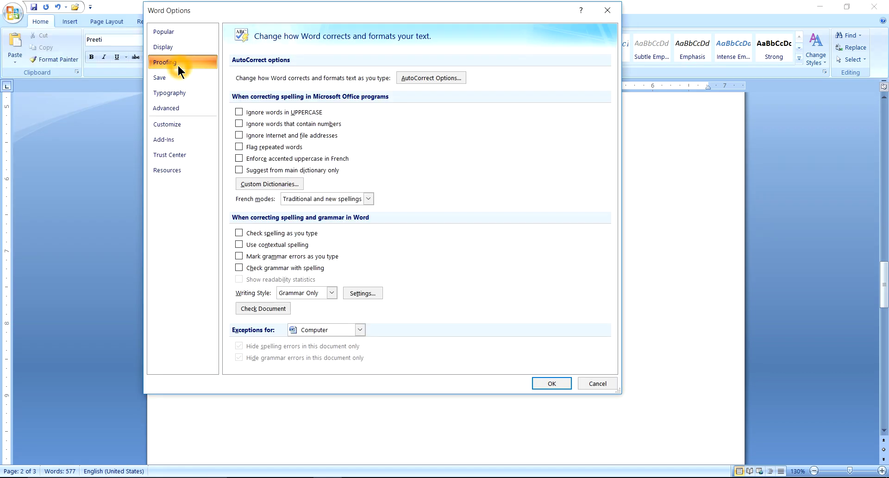
left_click(438, 79)
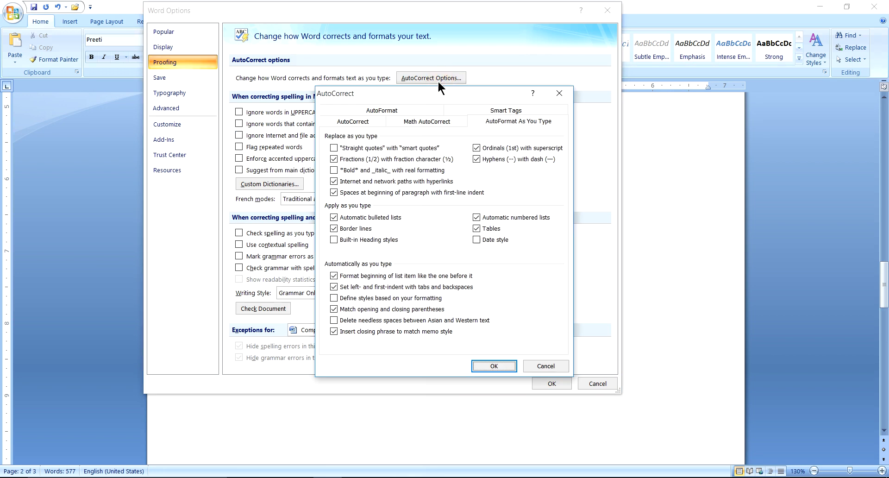
left_click(453, 146)
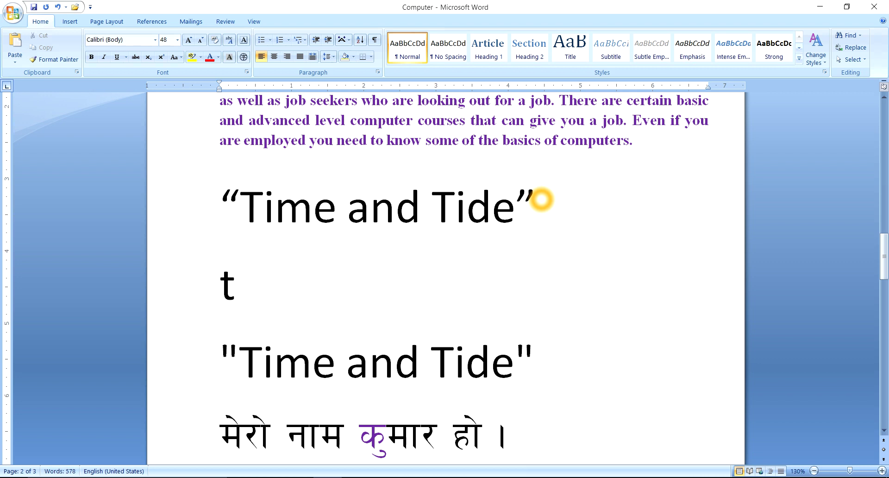
- Complete a 'Time and tide' line, then type 'time and tide' on the next line
type("ime ")
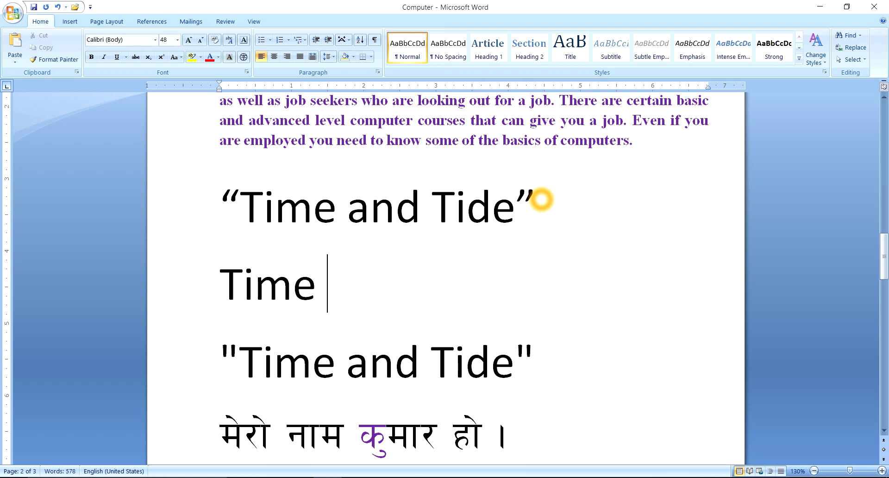
type("and ")
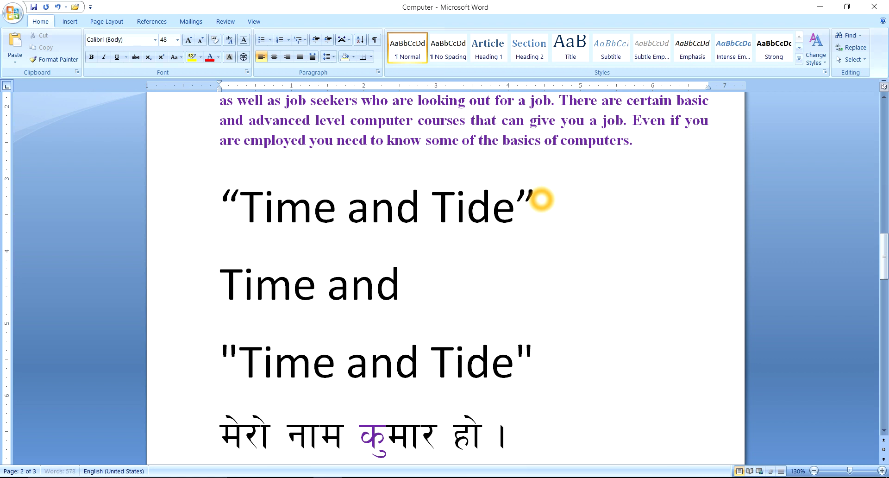
type("tide")
key("Return")
type("time ")
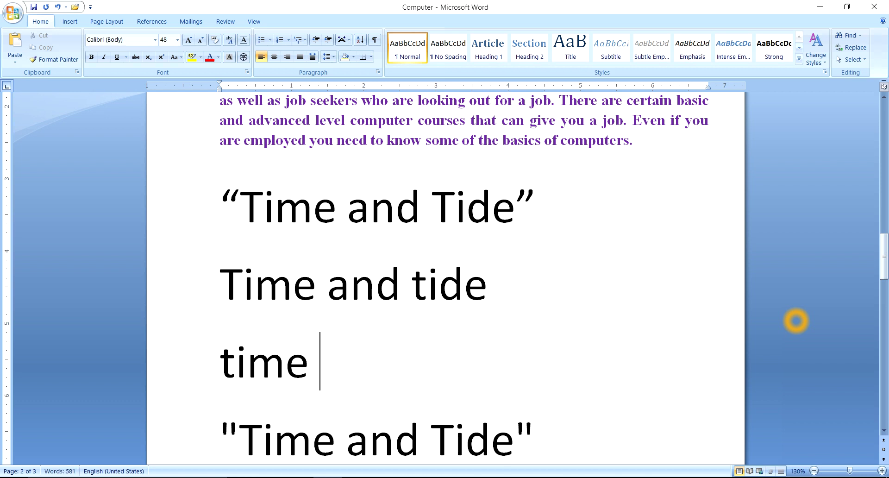
type("and tide")
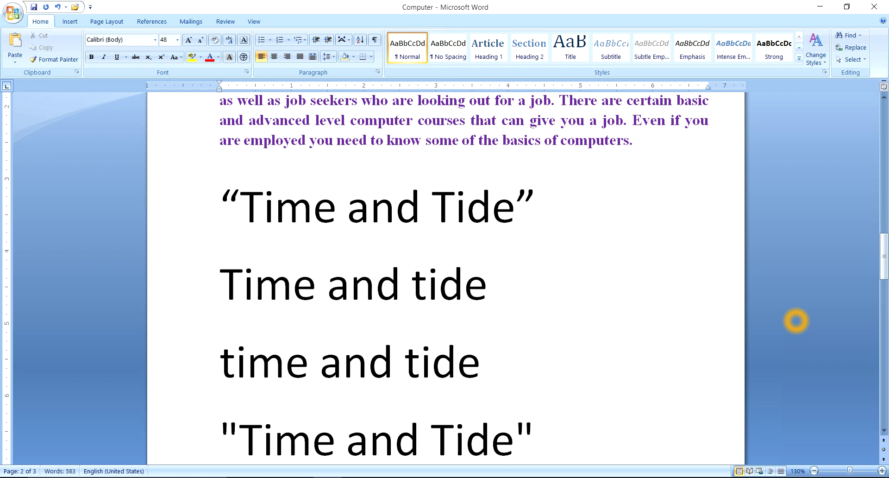
- Colour the lowercase 't' of 'time and tide' red and the capital 'T' of 'Time and tide' purple
left_click_drag(220, 361, 236, 361)
left_click(209, 57)
left_click_drag(243, 284, 220, 322)
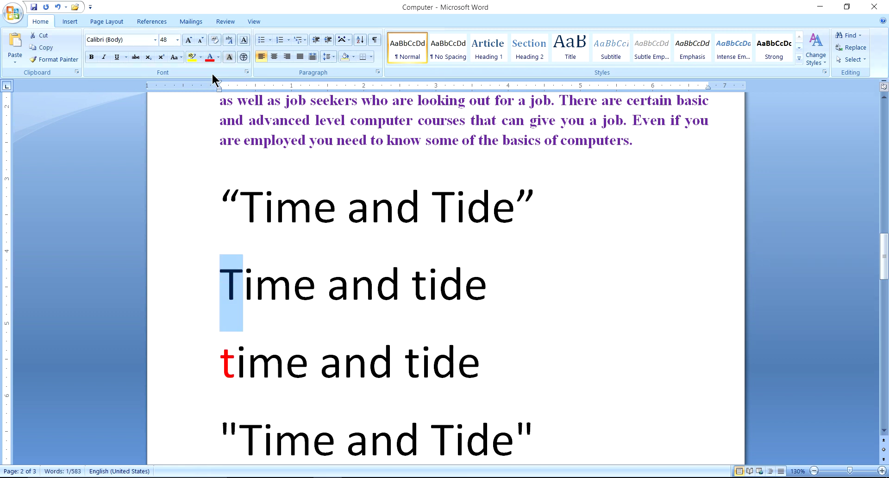
left_click(218, 57)
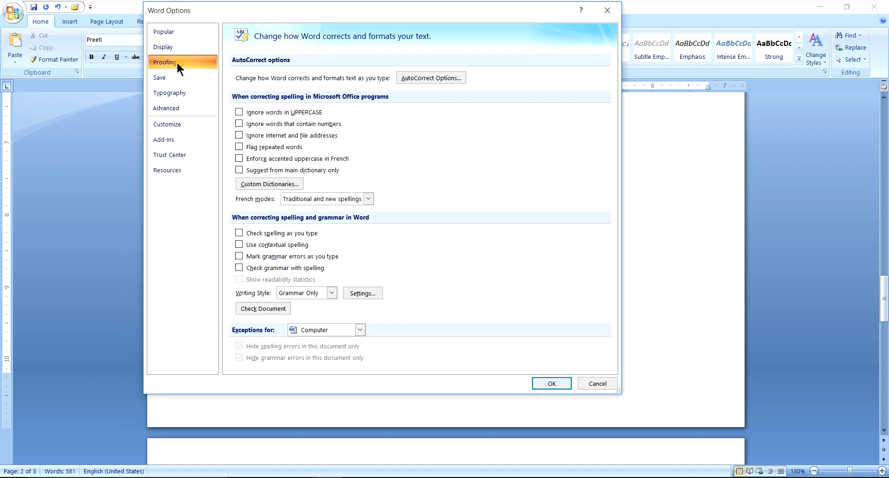
- Turn on 'Capitalize first letter of sentences' in AutoCorrect and close the options with OK
left_click(425, 79)
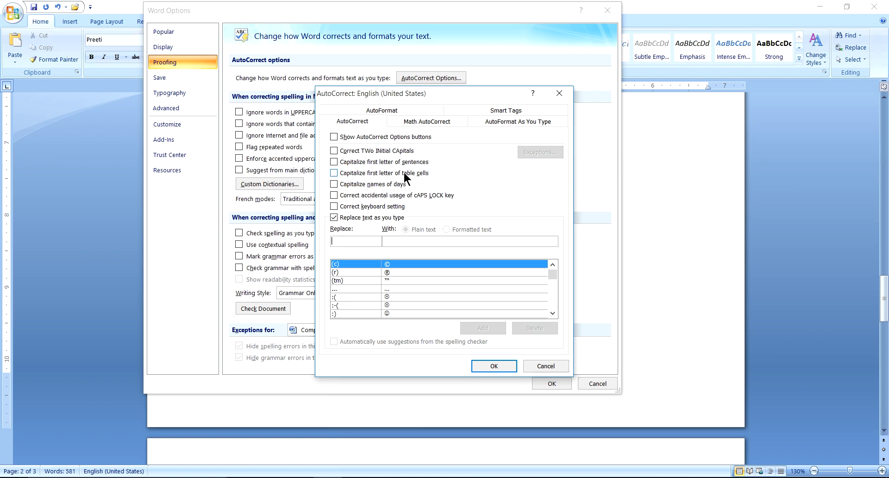
left_click(335, 160)
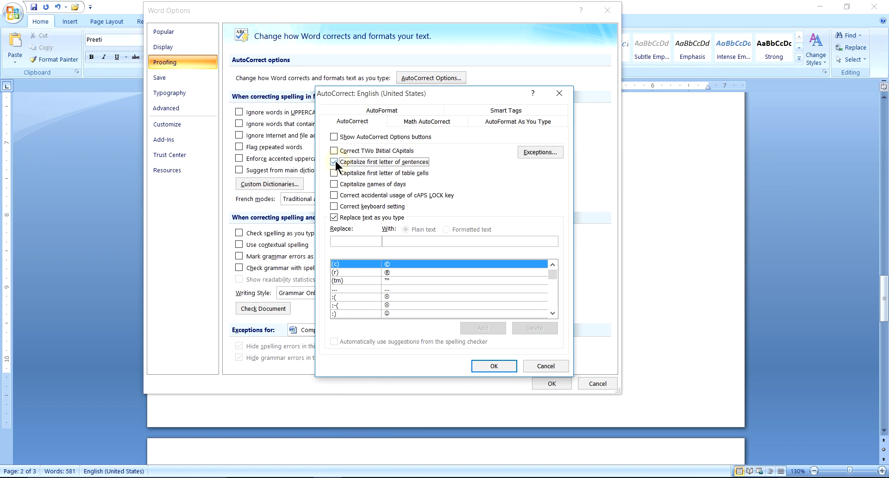
left_click(495, 365)
left_click(553, 379)
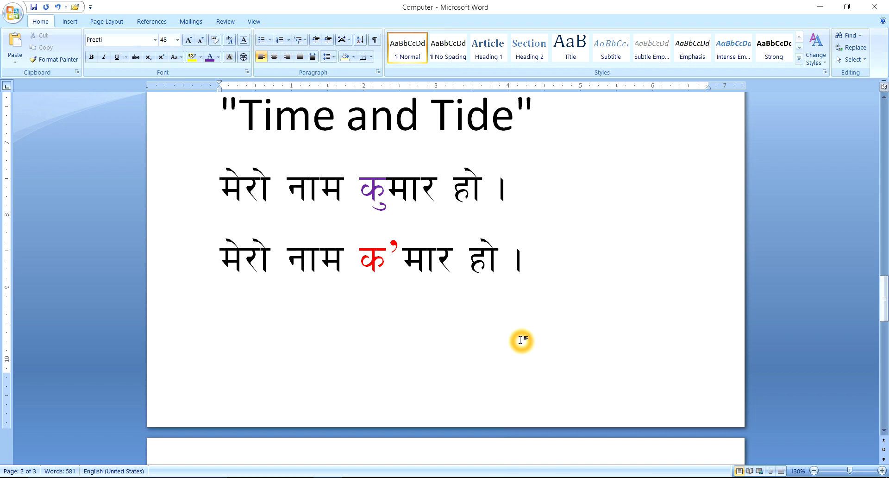
- Type a test कुमार and a page break, then delete the Nepali lines through to the end
type("s'df")
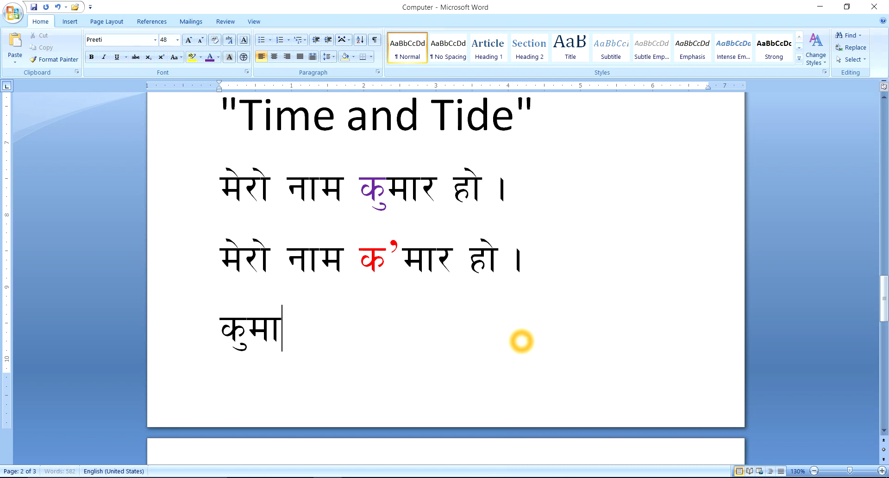
type("/")
key("ctrl+Return")
type("s'df/")
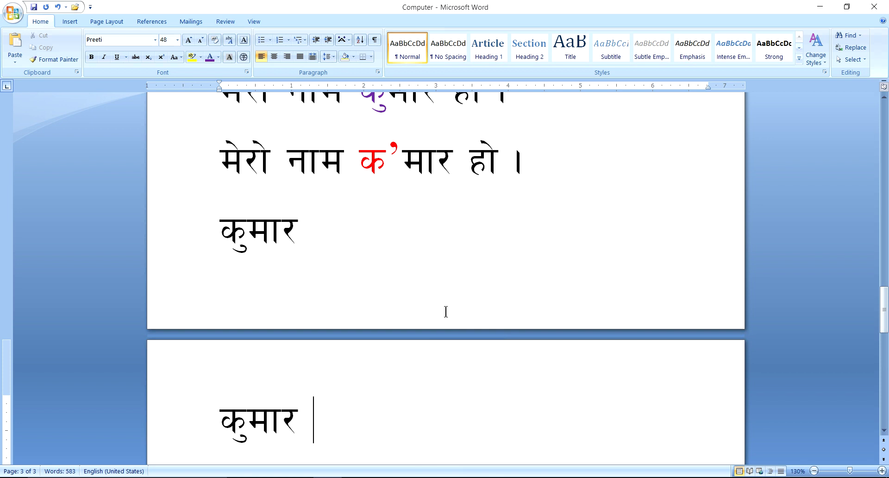
scroll(441, 302, "down", 3)
left_click(441, 302)
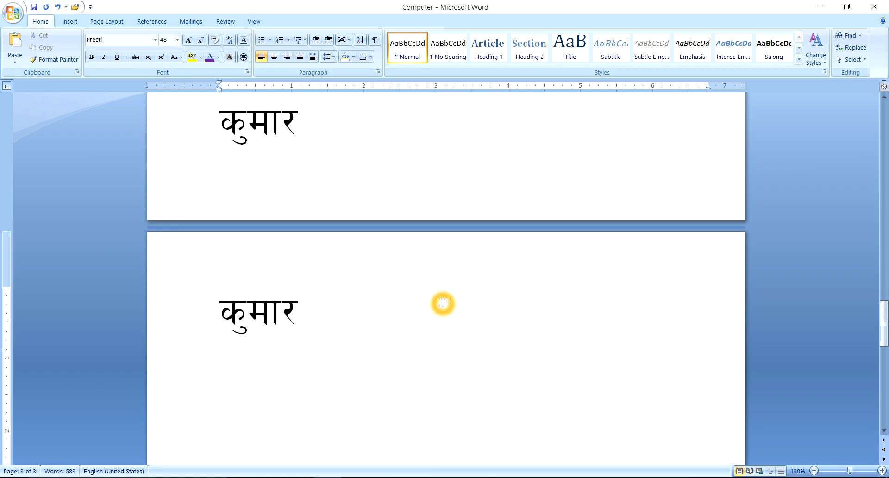
scroll(442, 302, "up", 10)
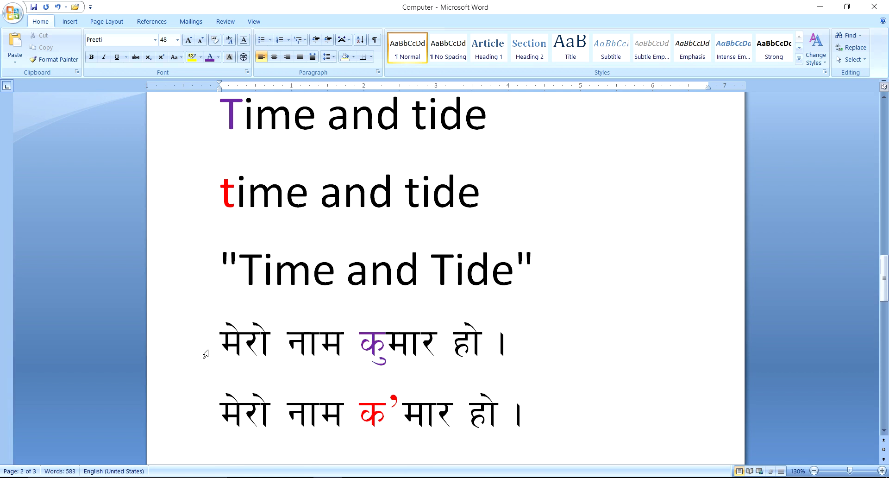
left_click_drag(219, 340, 404, 454)
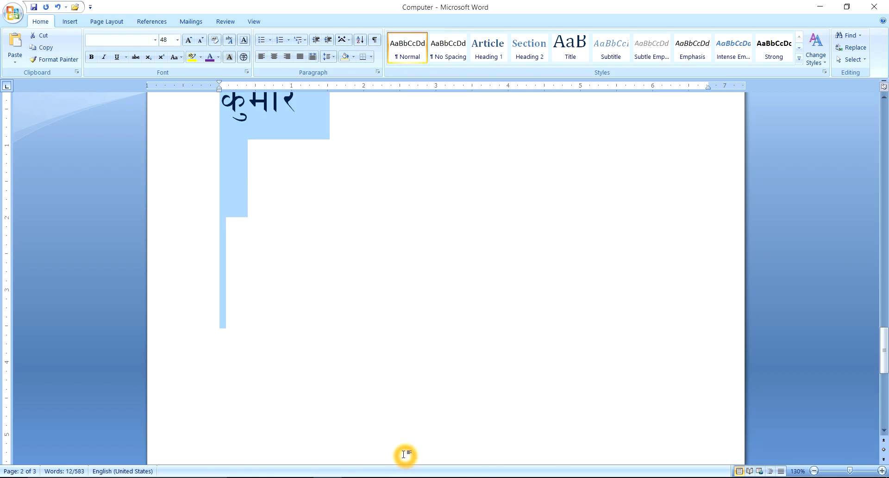
key("Delete")
scroll(369, 376, "down", 3)
scroll(625, 367, "down", 1)
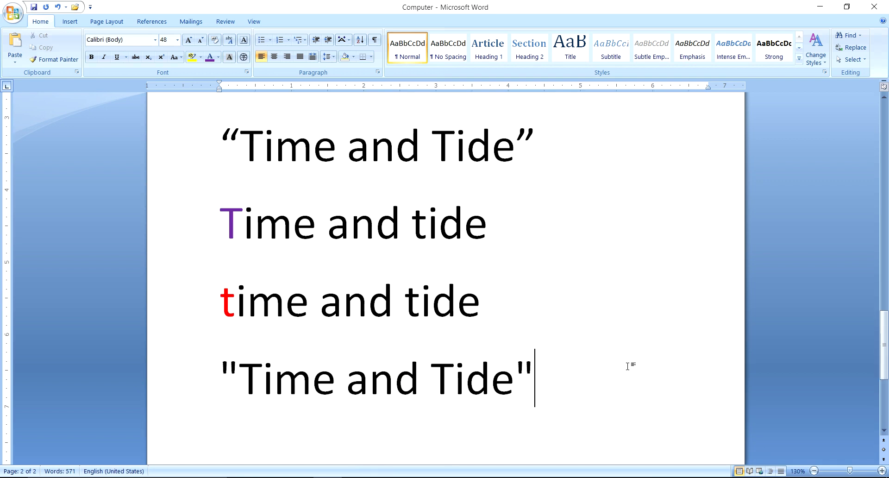
- Type 'time' on the empty line below the straight-quoted heading and start a new line
scroll(598, 366, "down", 3)
left_click(569, 363)
type("time")
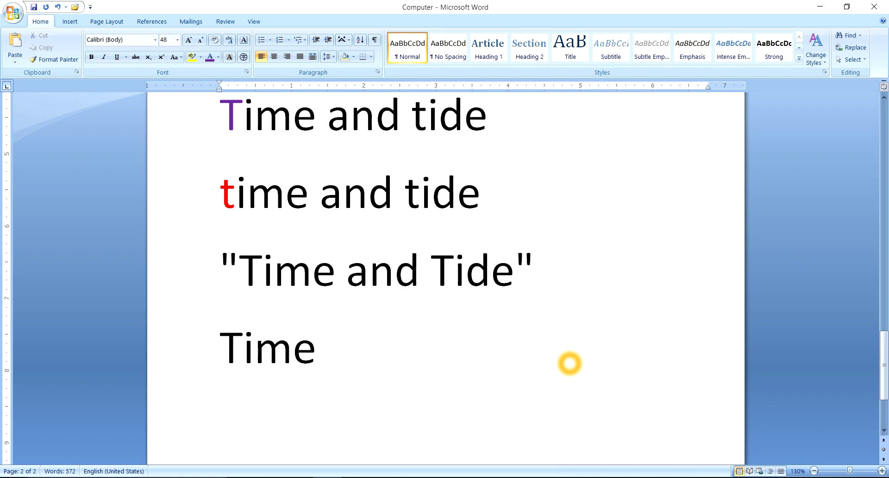
key("Return")
- Switch the font to Preeti and type s'df/ to produce कुमार
scroll(240, 201, "down", 1)
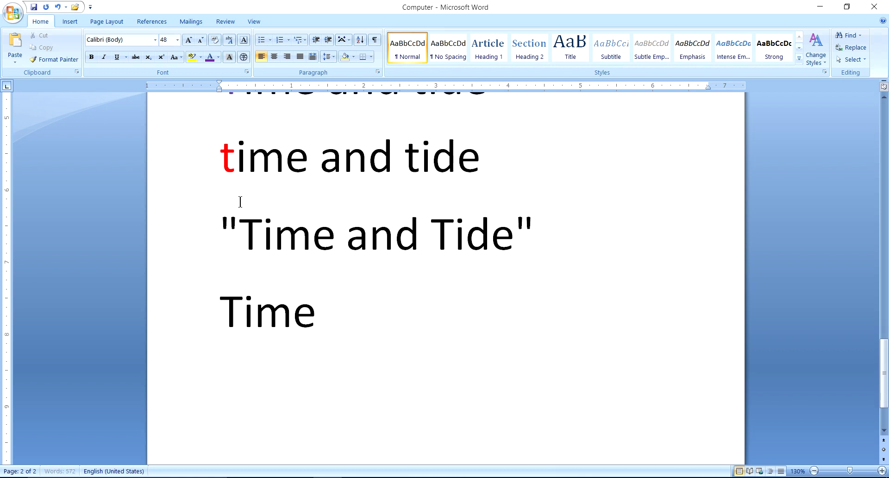
left_click(133, 41)
type("pr")
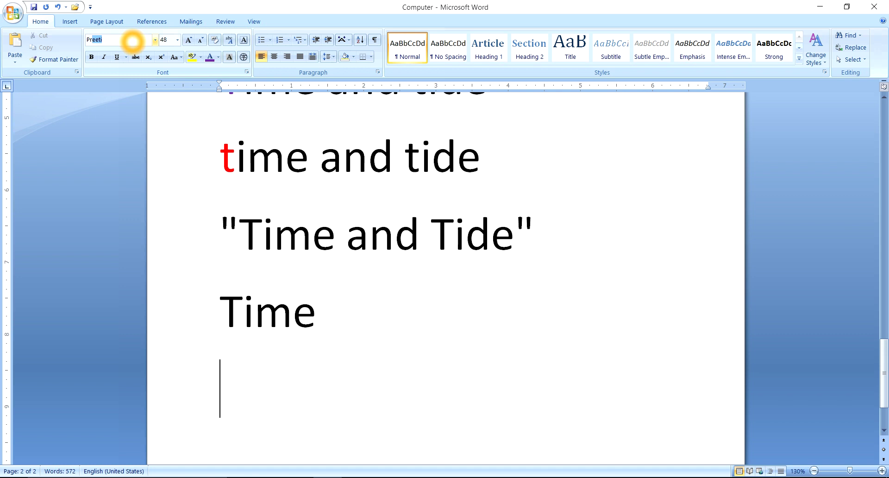
key("Return")
type("s'df/")
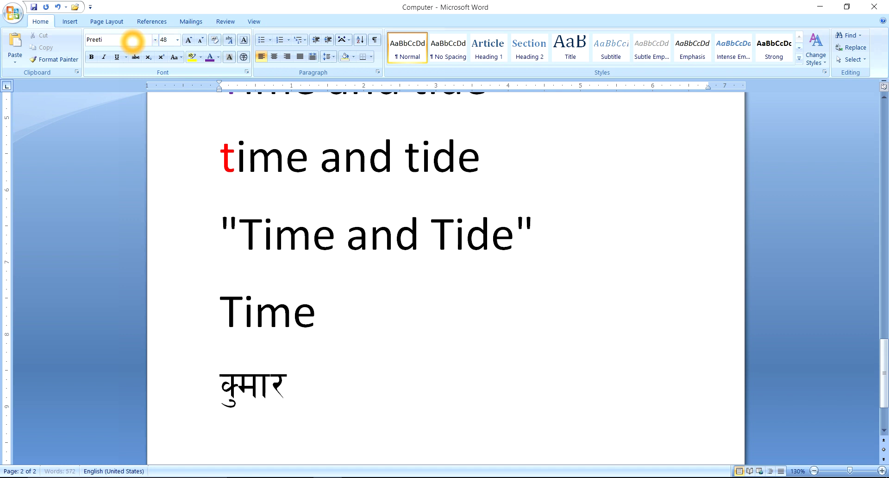
- Select the first glyph of कुमार and apply a purple font colour
left_click(236, 392)
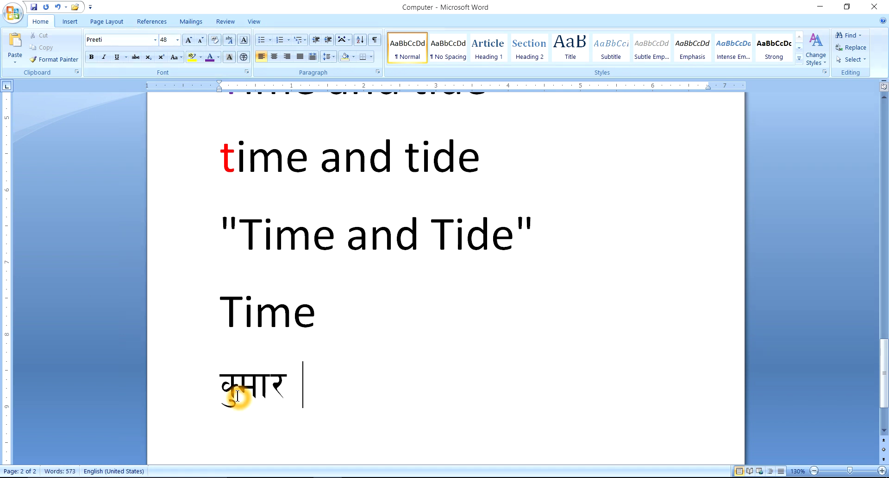
key("shift+Left")
left_click(318, 393)
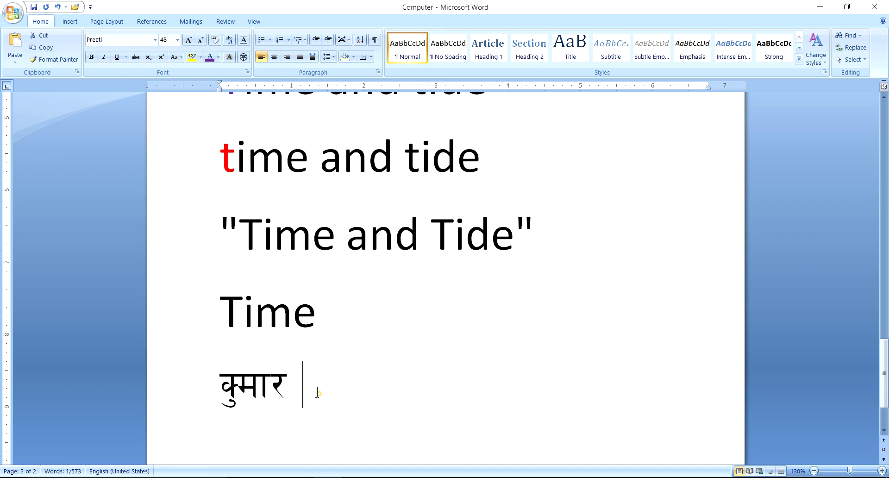
left_click_drag(230, 391, 224, 392)
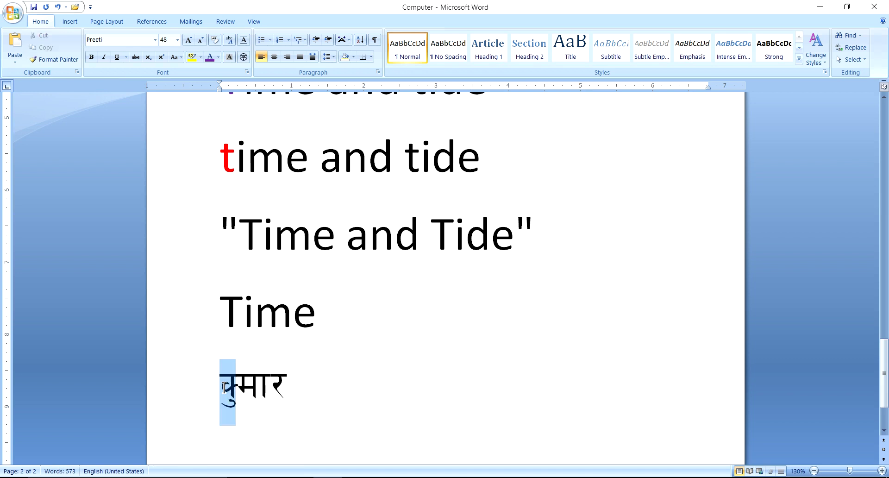
left_click(209, 57)
- Turn off 'Capitalize first letter of sentences' in Word Options' Proofing AutoCorrect settings
left_click(13, 11)
left_click(148, 257)
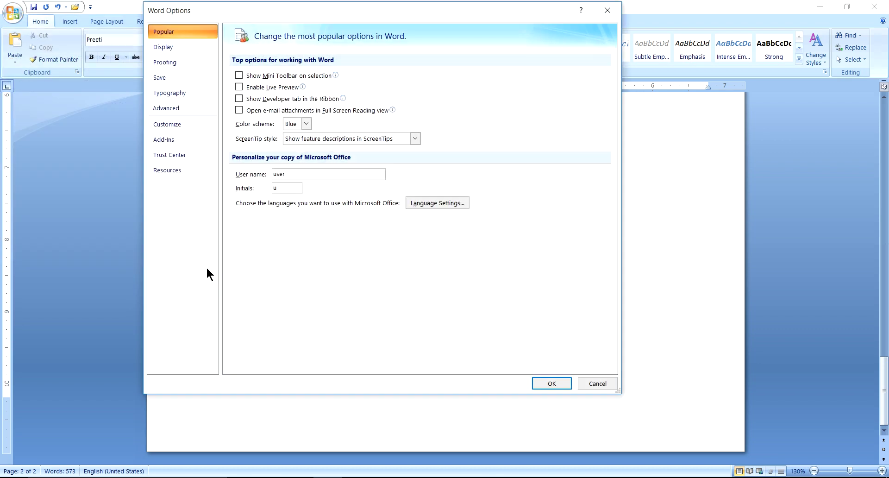
left_click(176, 62)
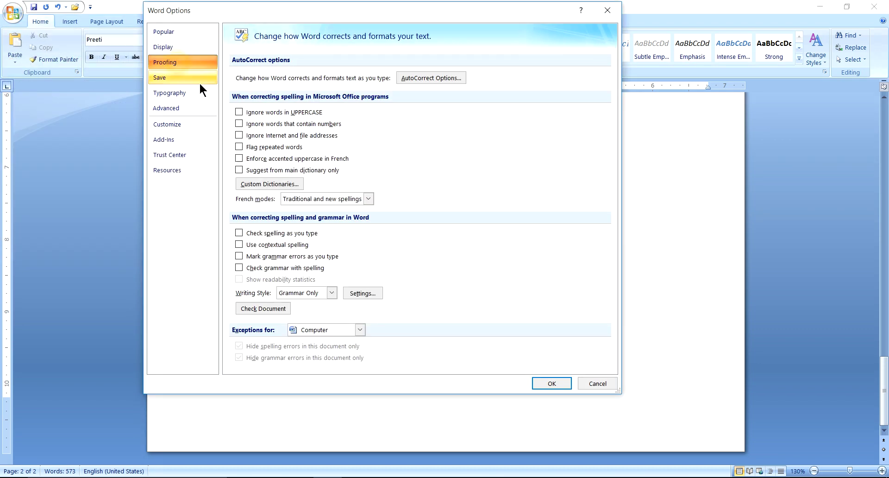
left_click(406, 78)
left_click(347, 162)
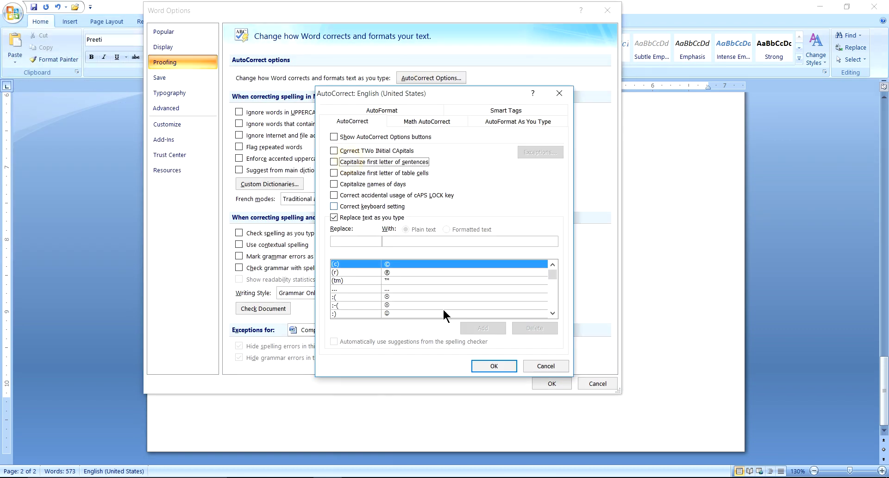
left_click(495, 366)
key("Return")
type("कुमार")
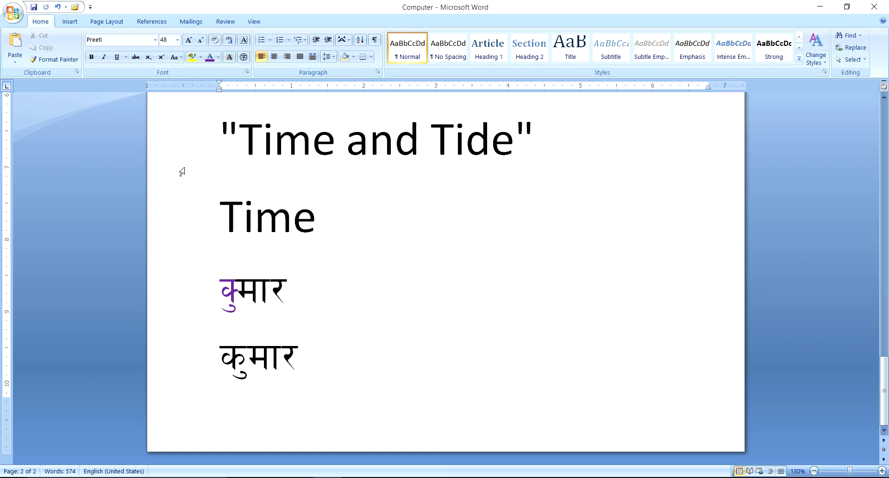
- Recheck the AutoCorrect capitalisation setting, then return to the end of the last line
left_click(21, 10)
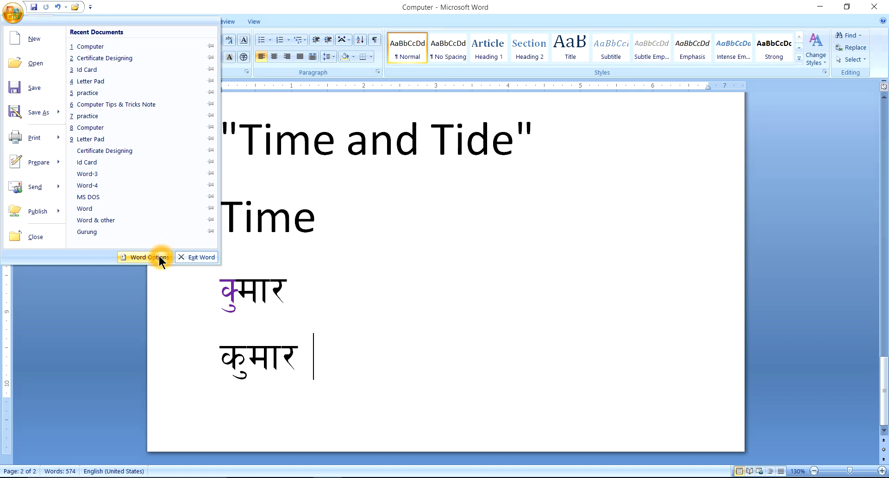
left_click(160, 257)
left_click(175, 61)
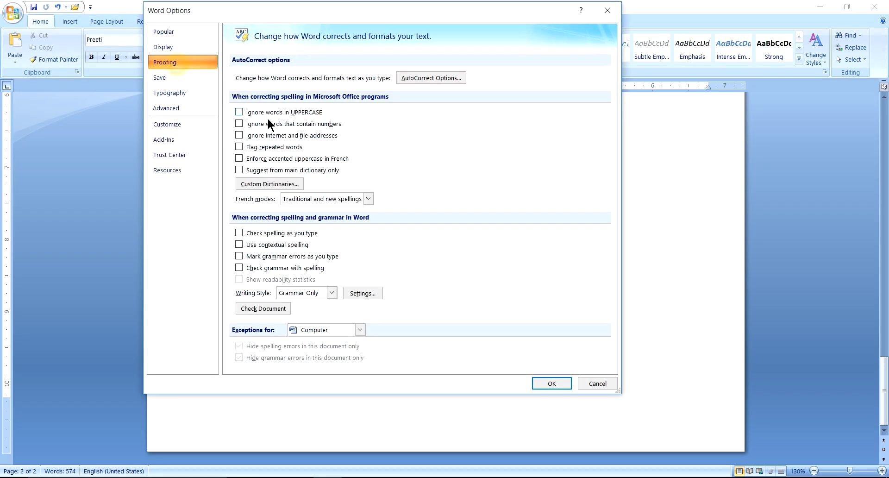
left_click(421, 78)
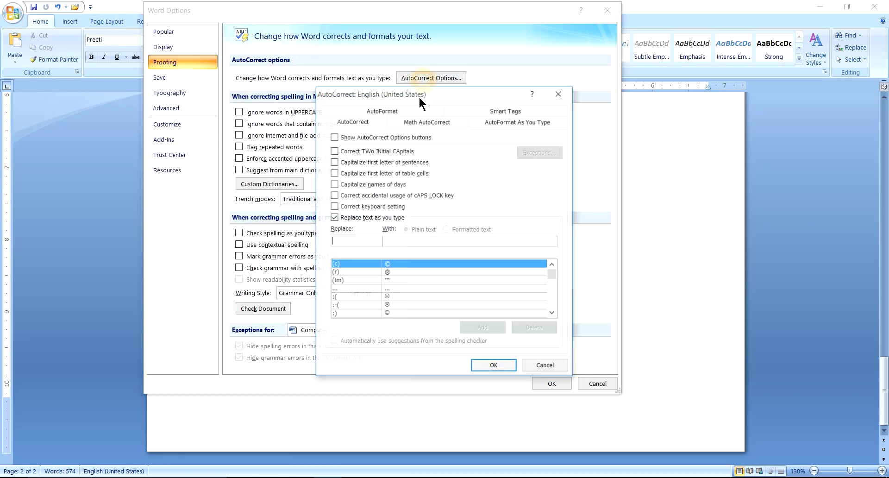
left_click(494, 365)
left_click(549, 385)
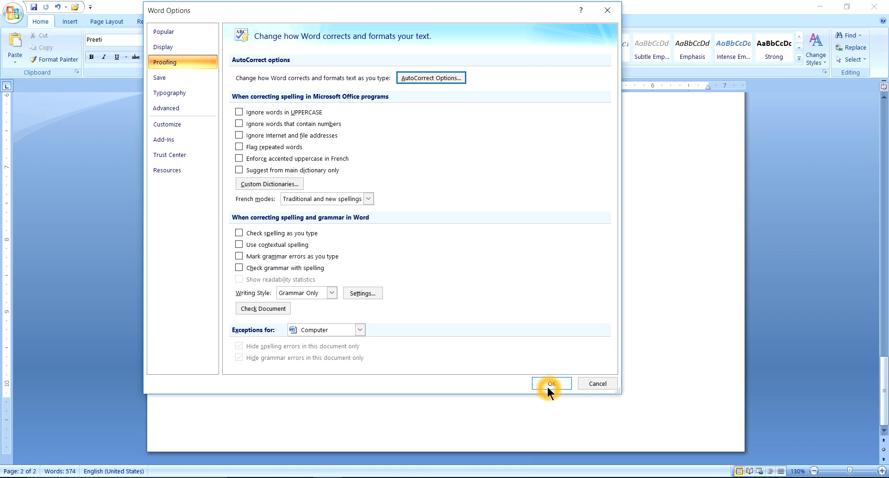
left_click(551, 383)
left_click(468, 337)
left_click(473, 334)
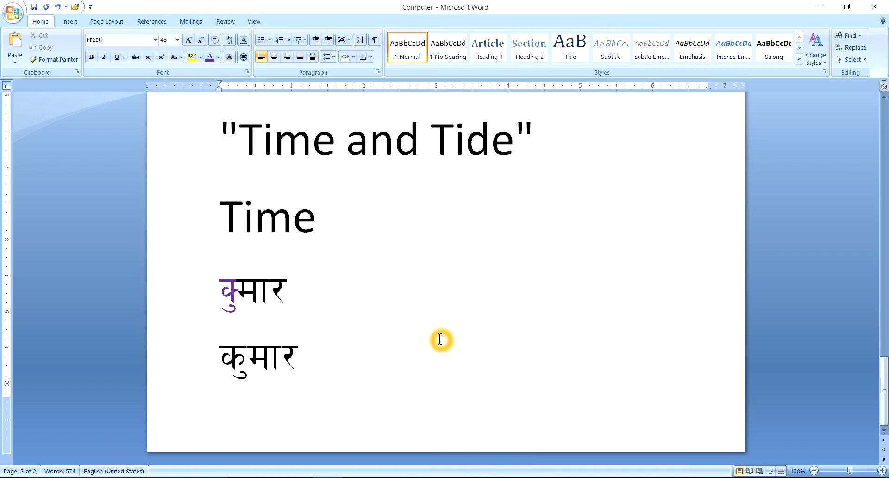